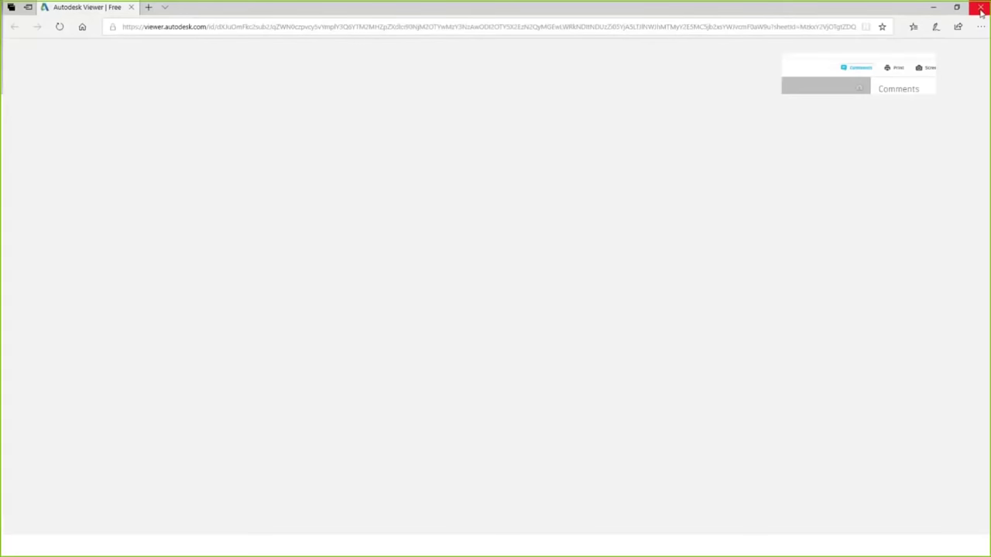
Close the shared drawing's browser view and its upload notice, and preview the Pad Lock.iam assembly.
click(981, 9)
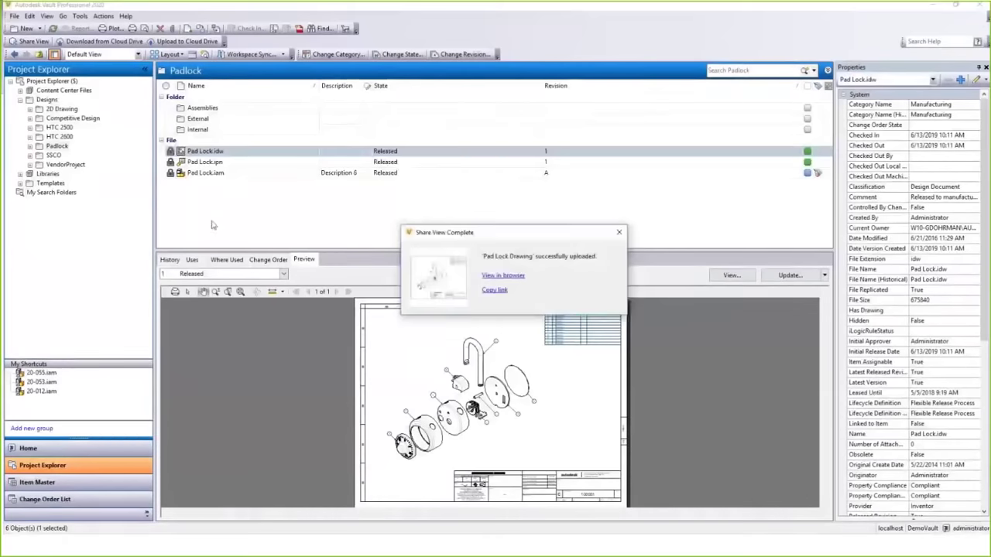
click(618, 230)
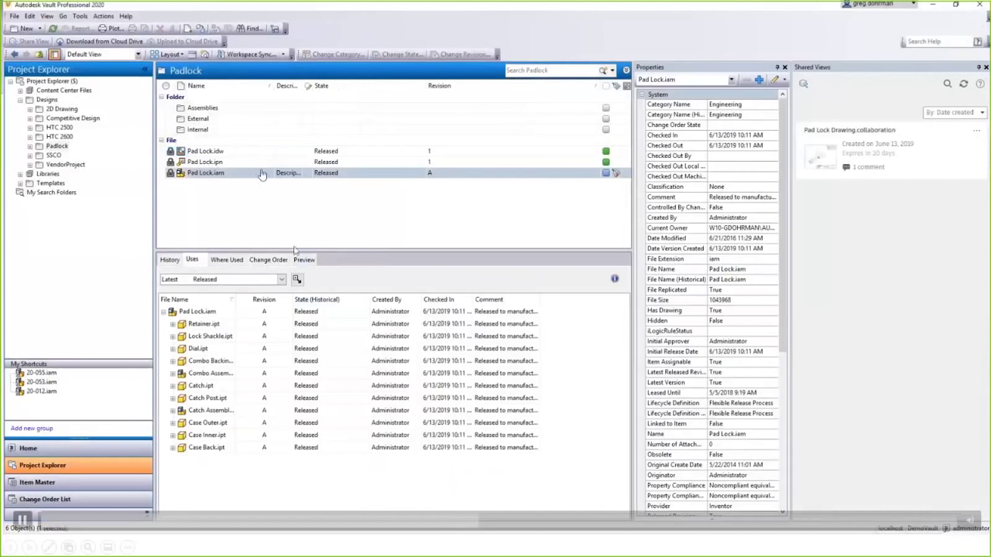
click(298, 261)
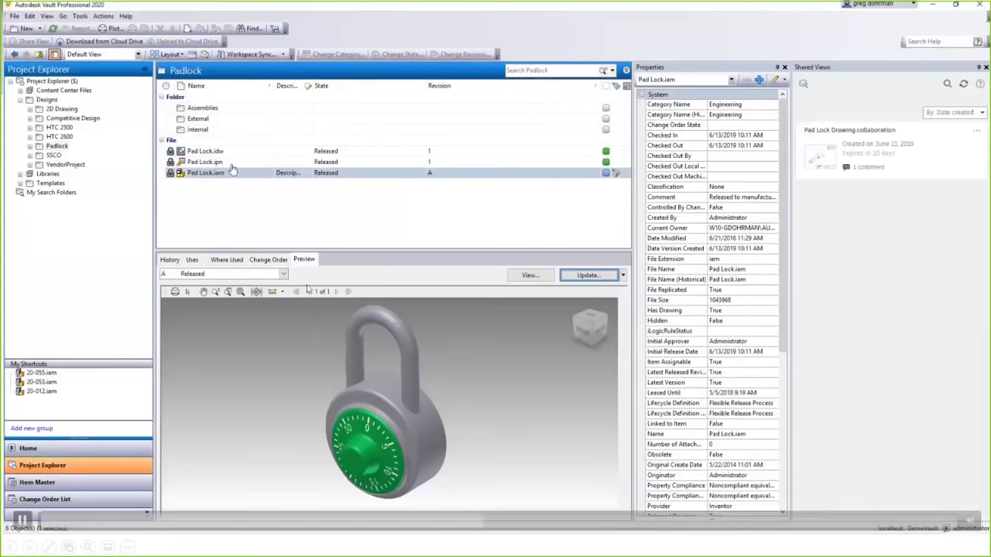
right_click(257, 175)
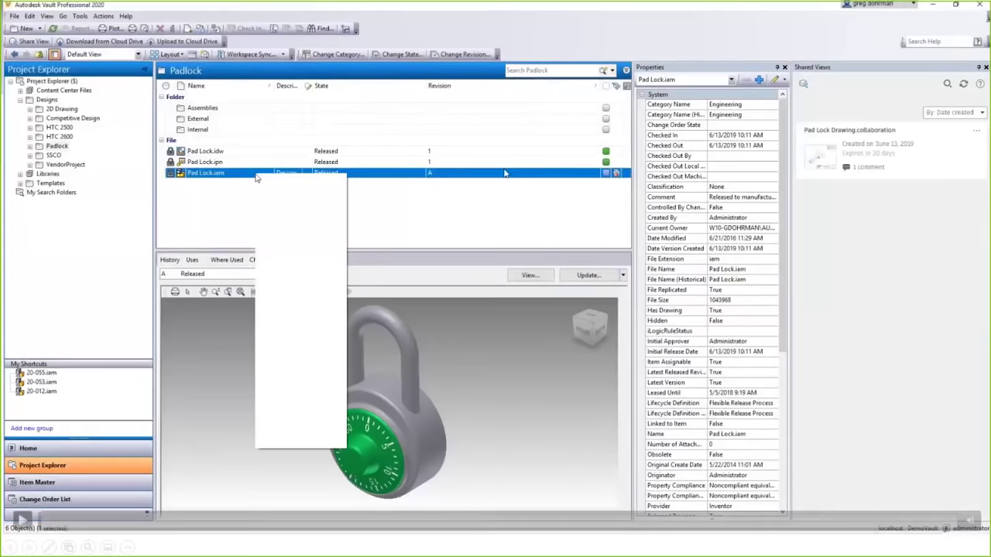
key(alt+Tab)
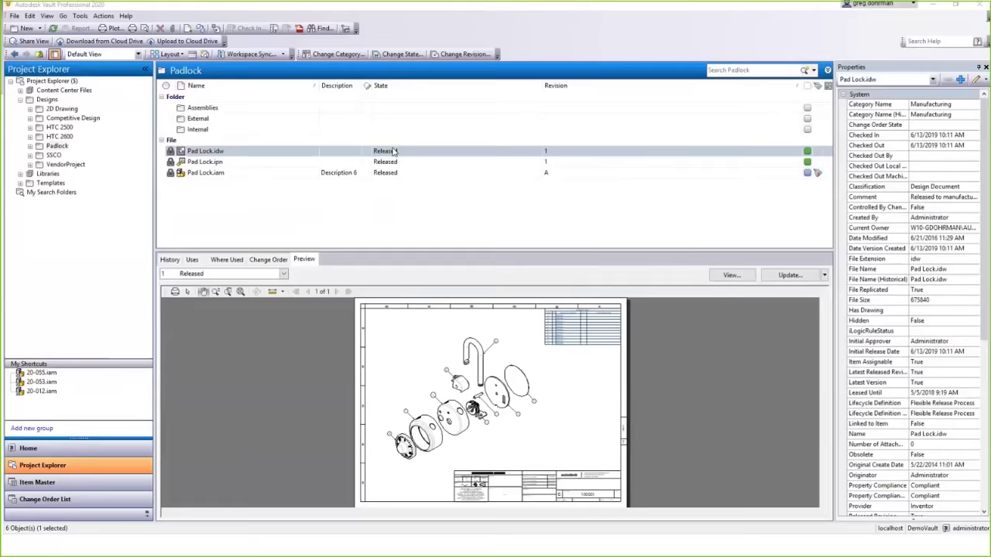
click(619, 518)
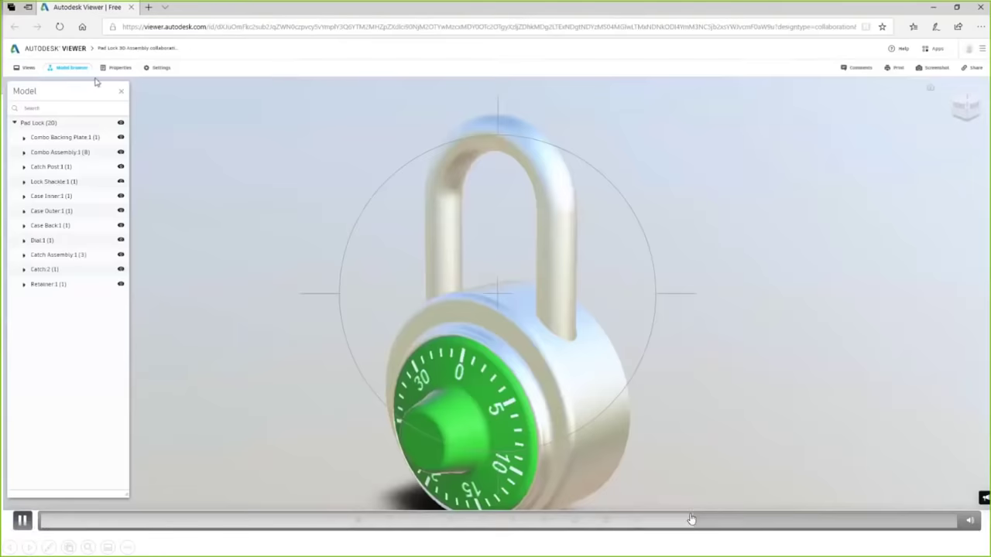
click(533, 517)
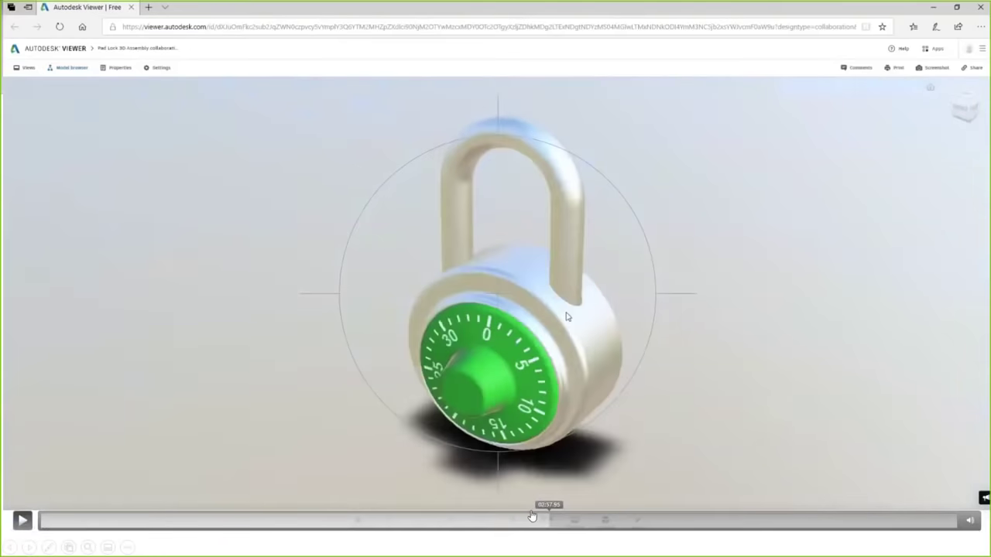
click(458, 516)
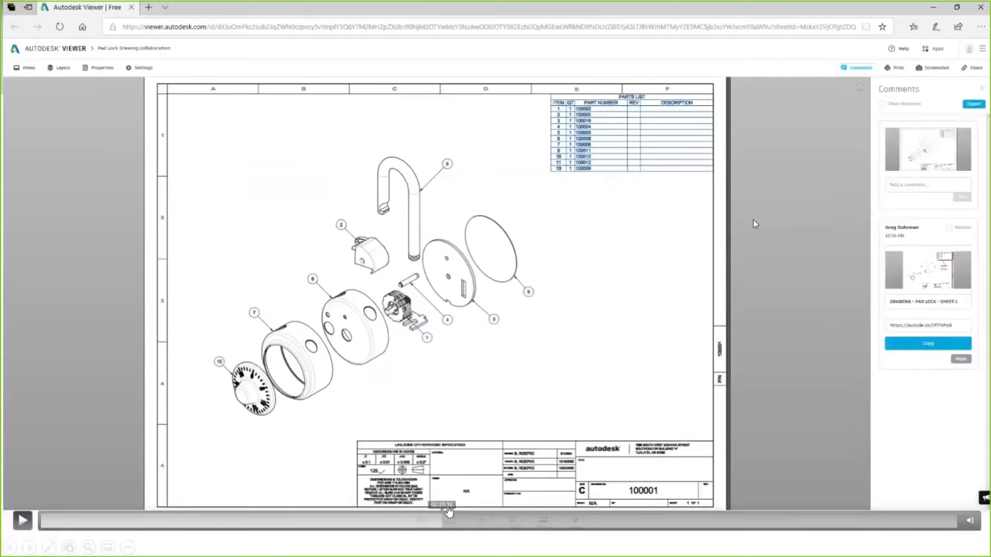
click(448, 511)
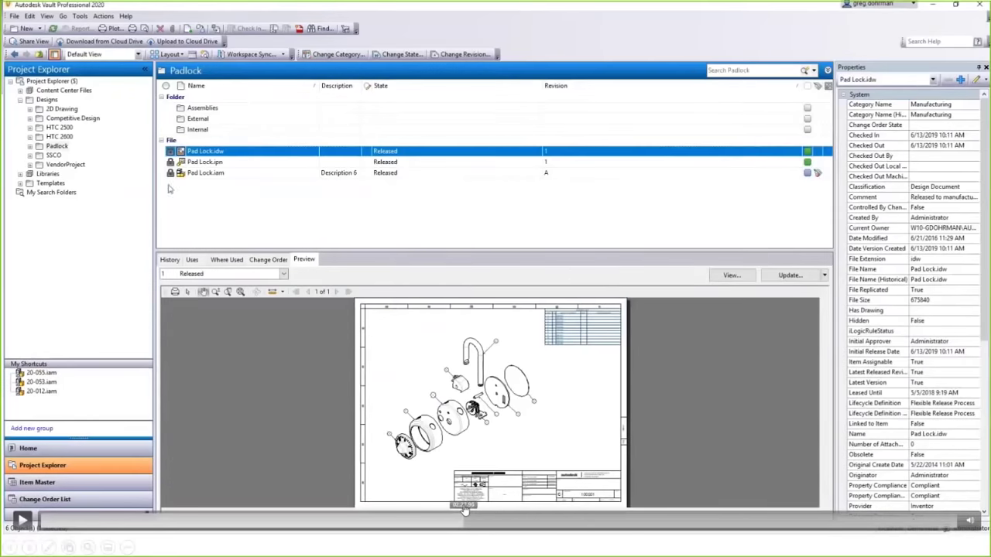
click(465, 509)
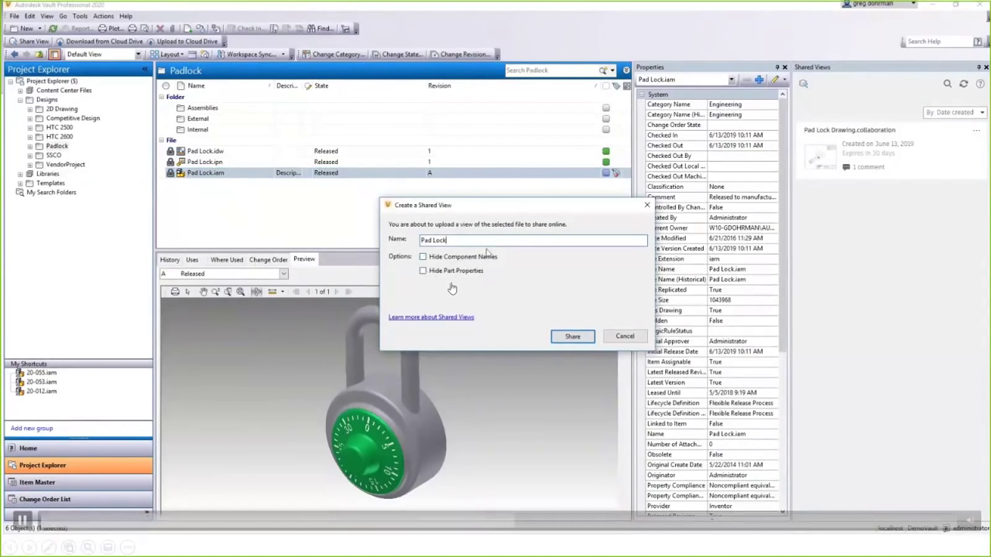
Share the Pad Lock.iam assembly online as a shared view named "Pad Lock 3D Assembly".
text(3D Assembly)
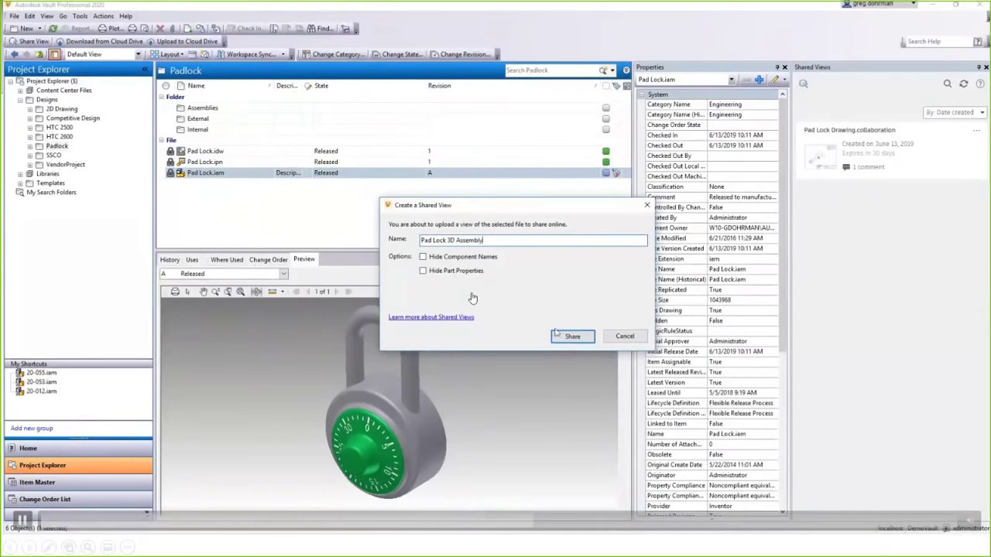
click(557, 334)
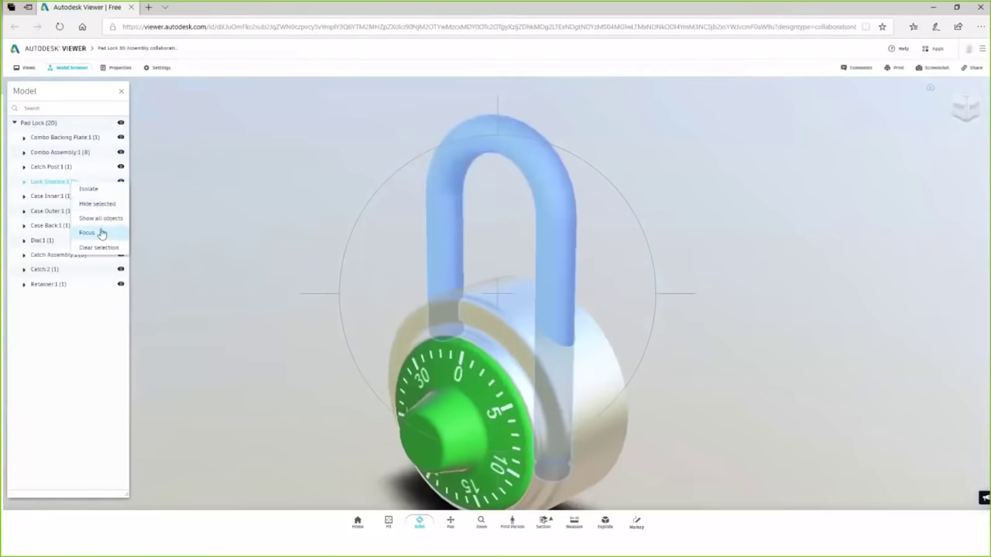
Isolate the Lock Shackle component, hide it, and restore the visibility of the whole Pad Lock model.
click(104, 189)
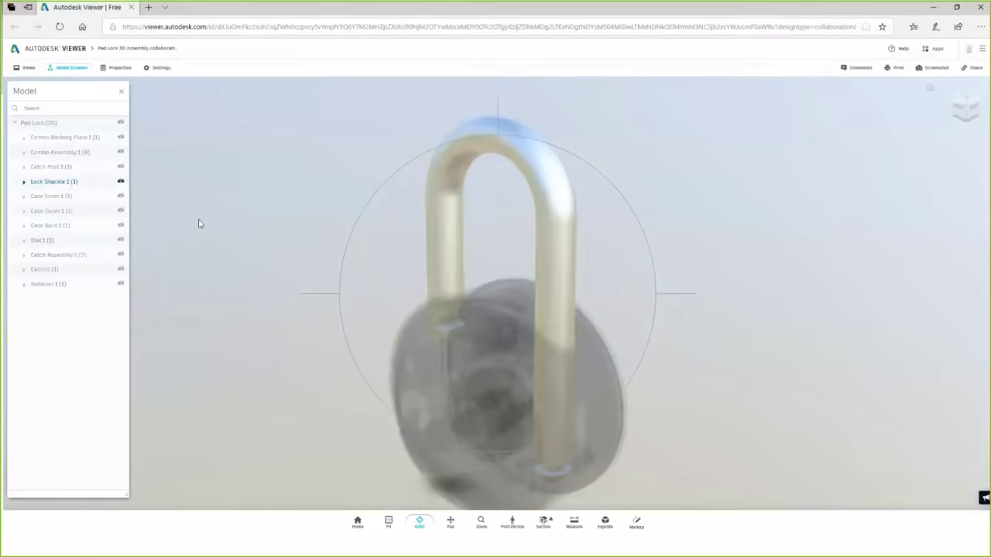
drag(198, 224, 471, 268)
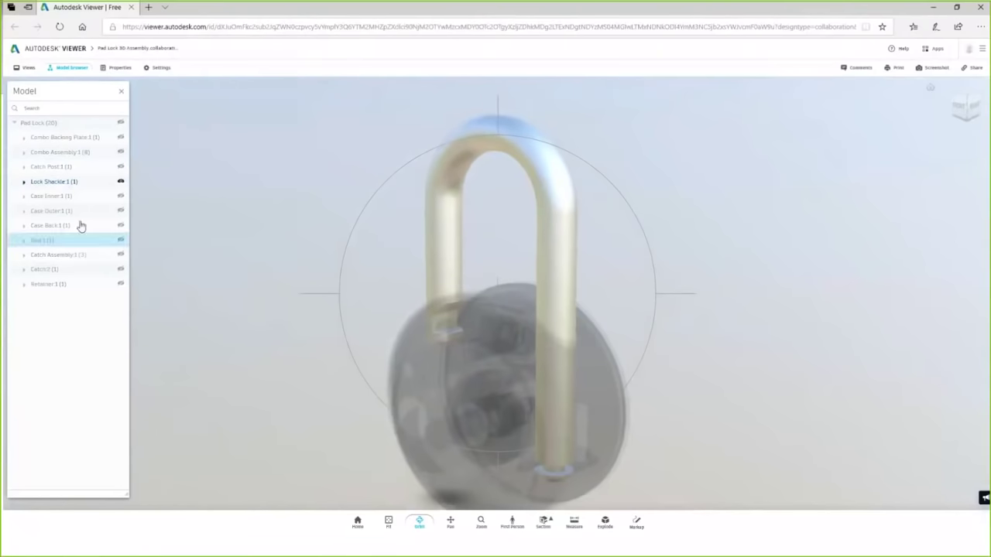
click(122, 182)
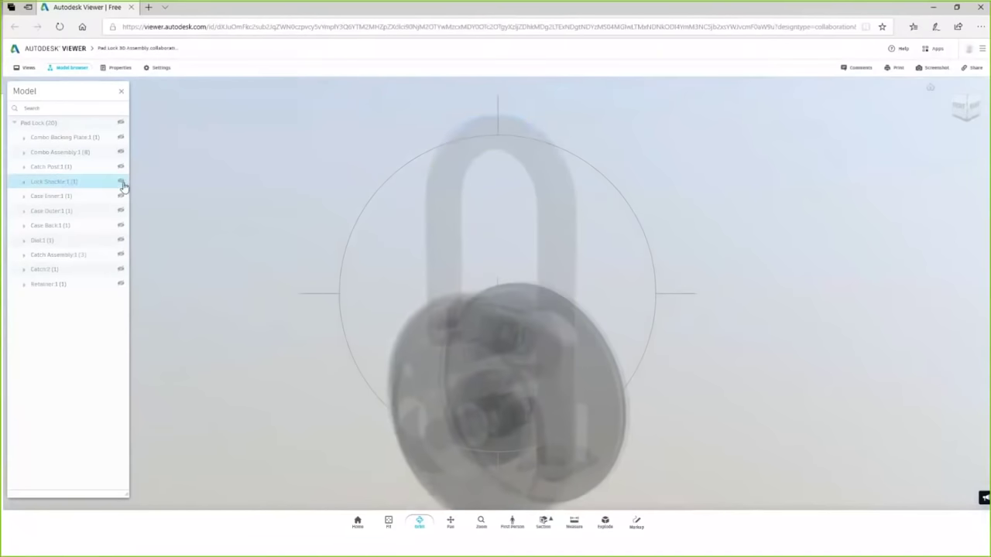
click(87, 124)
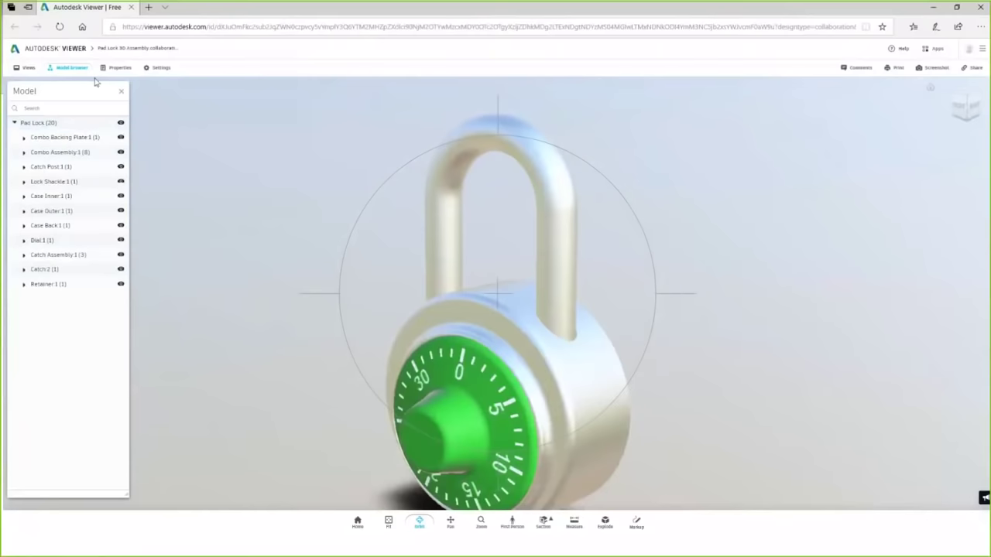
Show the properties of the Lock Shackle component and reposition their panel over the model.
click(118, 68)
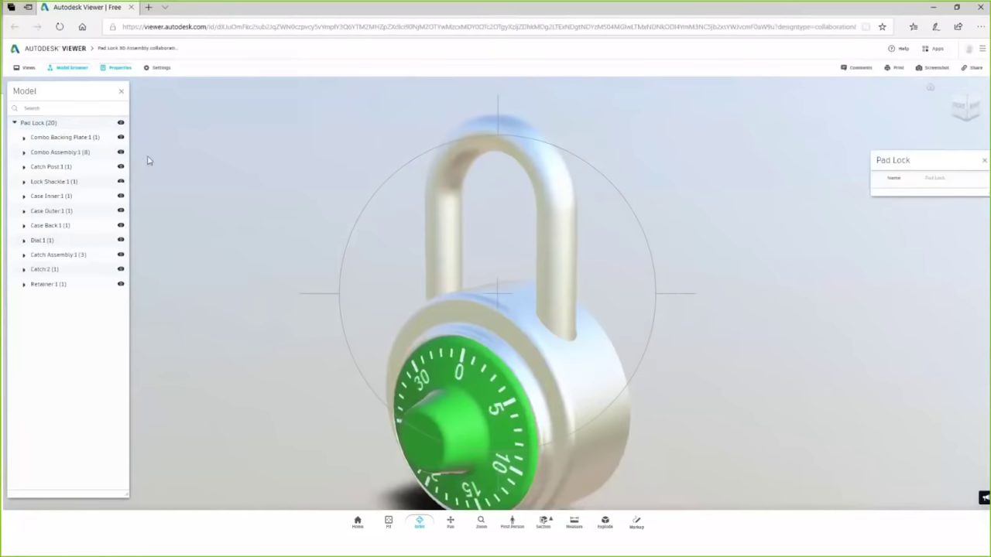
click(67, 181)
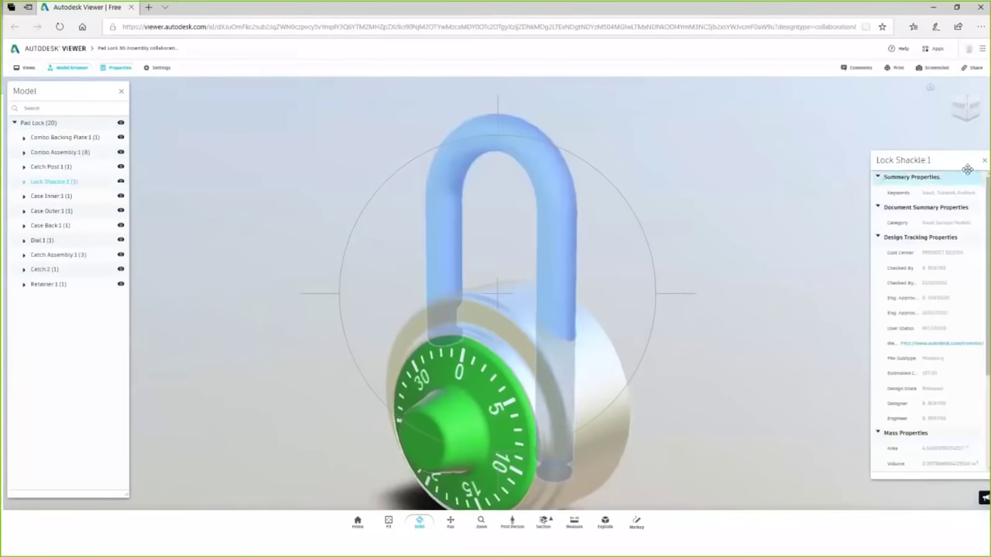
drag(908, 159, 736, 136)
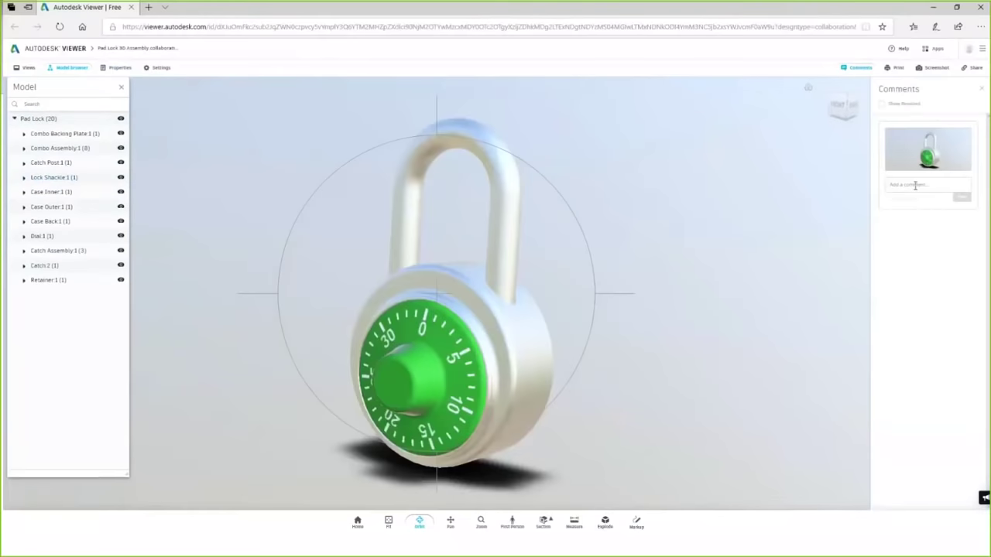
Post a comment on the padlock view reading "Looks good" followed by the colleague's first name.
text(Looks good)
text( to)
click(962, 198)
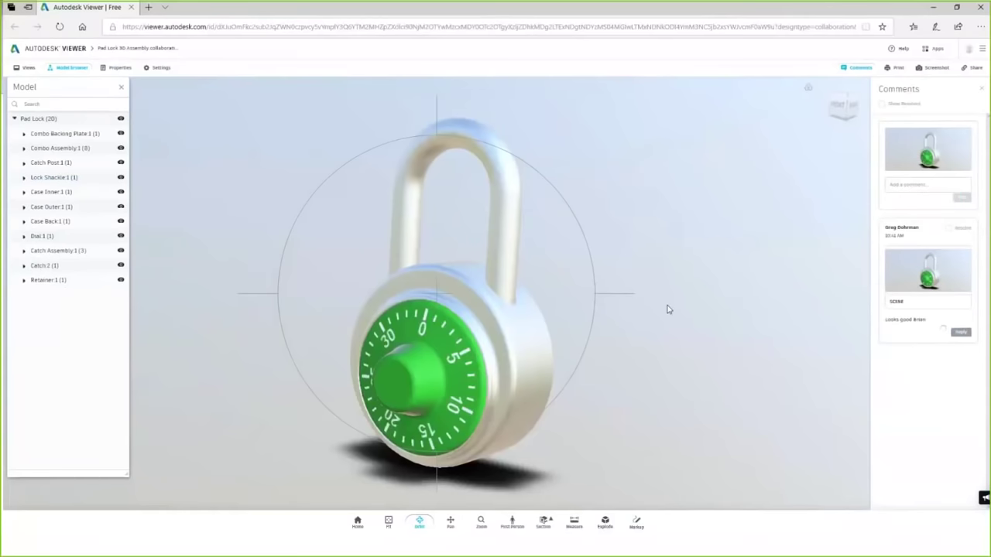
Return to Vault, display the list of shared views and refresh it.
click(932, 7)
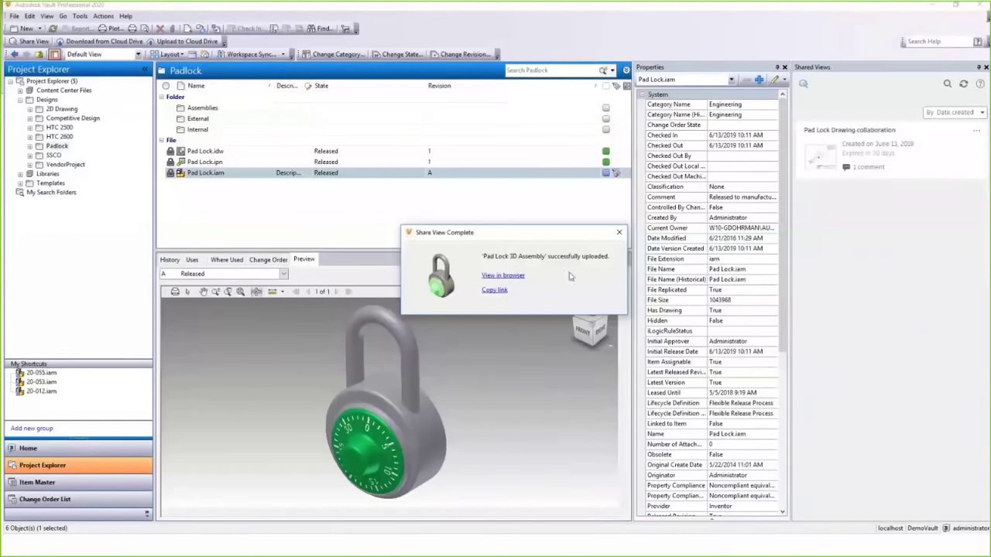
click(47, 16)
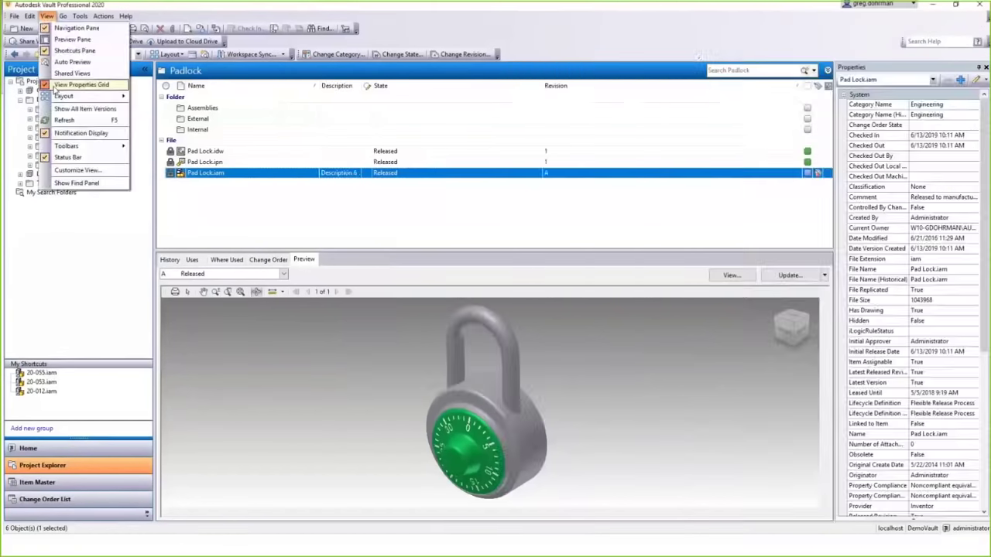
click(60, 77)
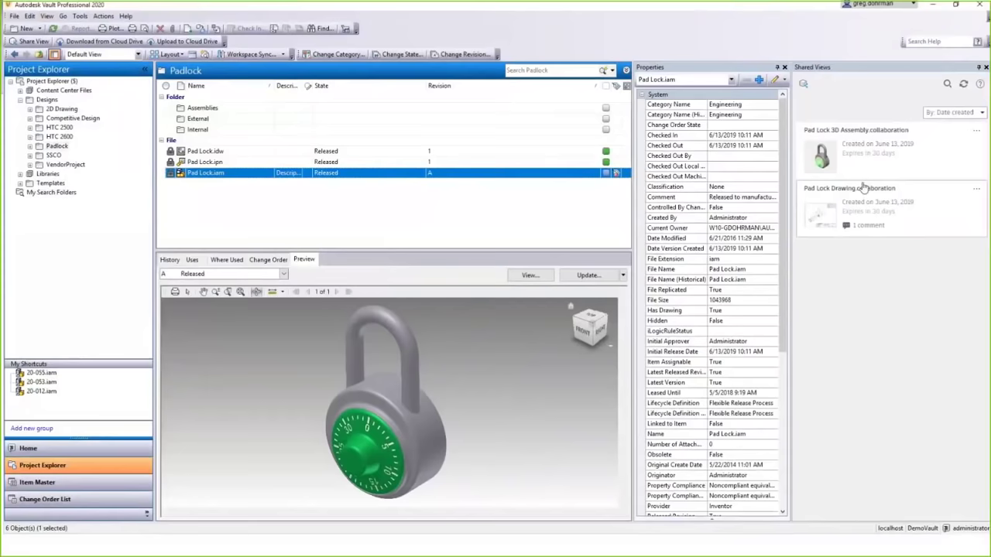
click(963, 83)
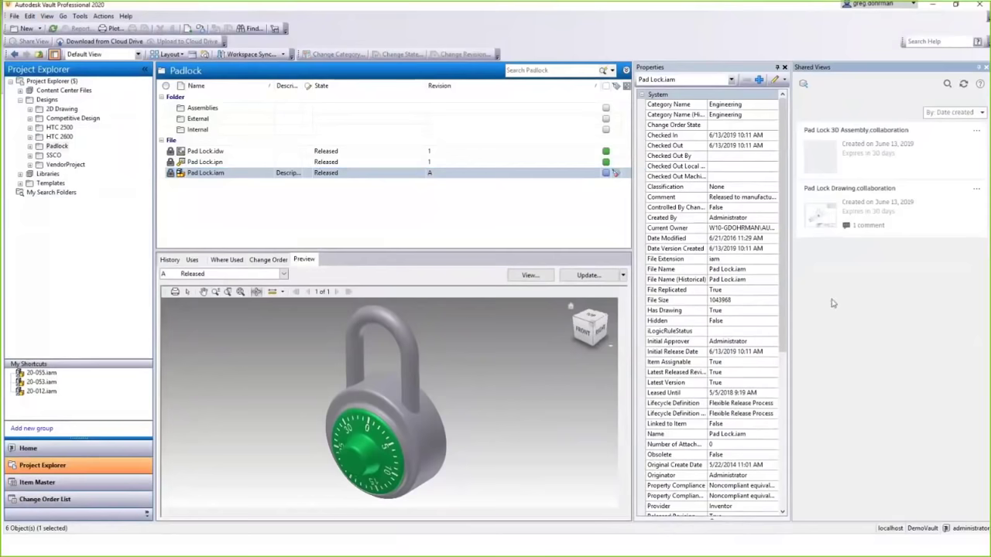
Read the comment on the Pad Lock 3D Assembly shared view and return to the list.
click(848, 155)
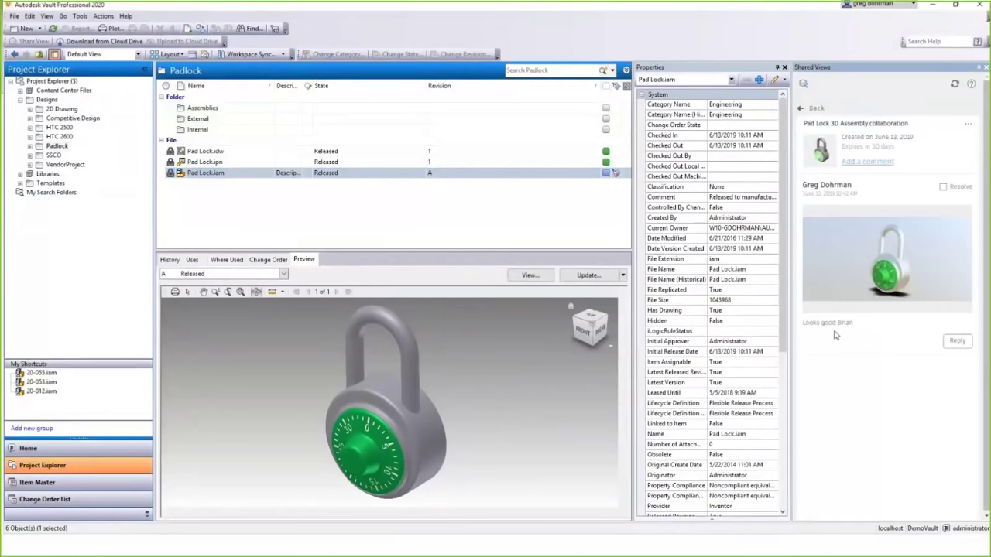
click(805, 109)
Open the comment on the Pad Lock Drawing shared view and display its markup in the browser.
click(840, 221)
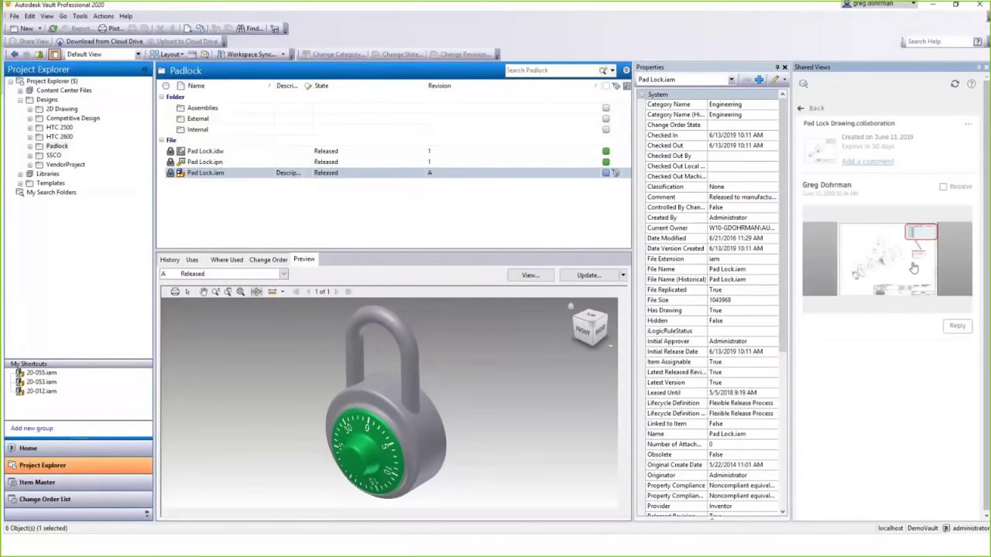
click(916, 267)
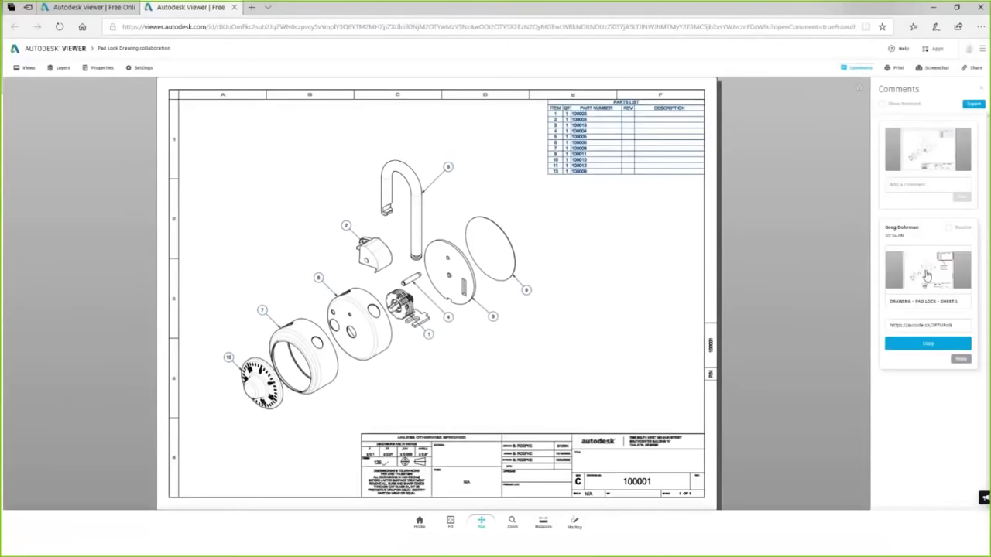
click(926, 275)
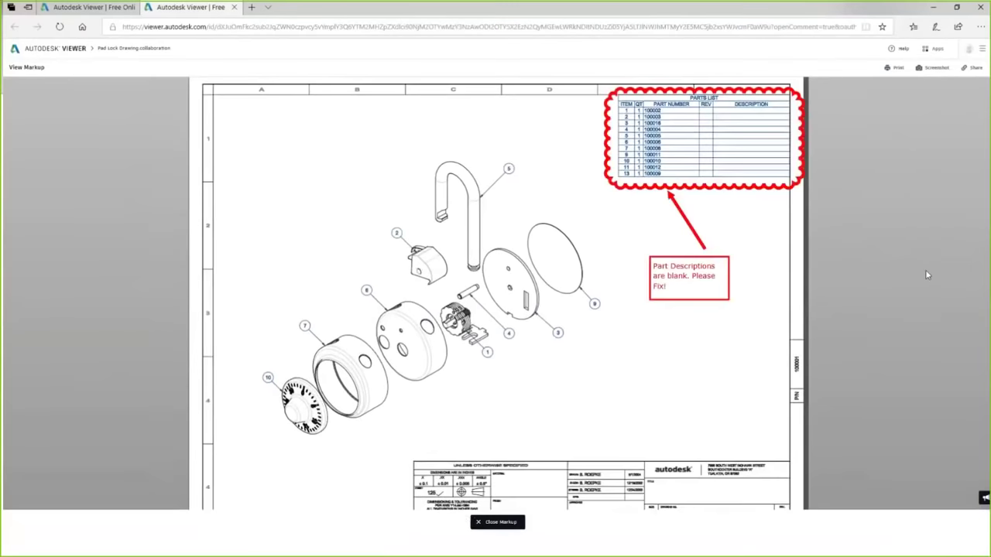
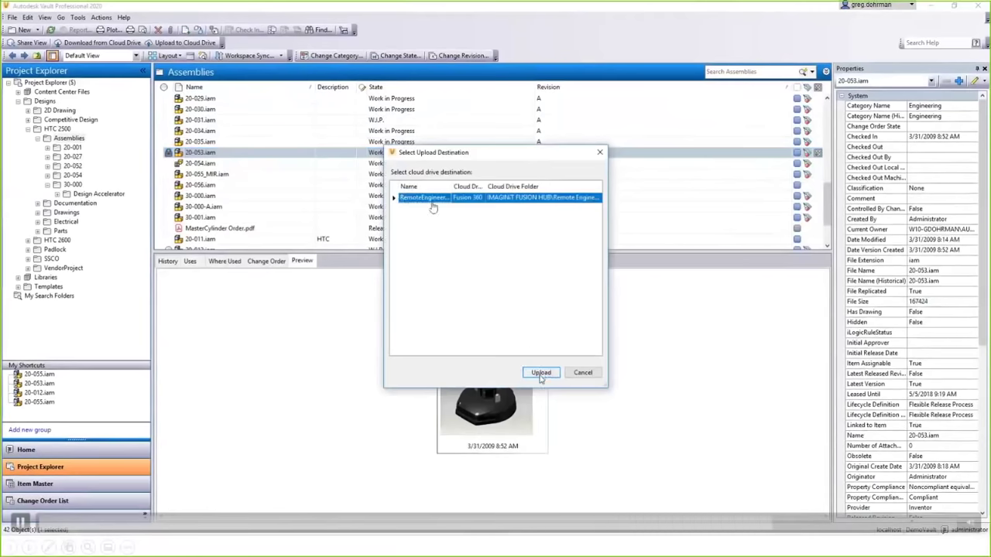
Upload the 20-053.iam assembly to the RemoteEngineering cloud drive destination.
click(541, 373)
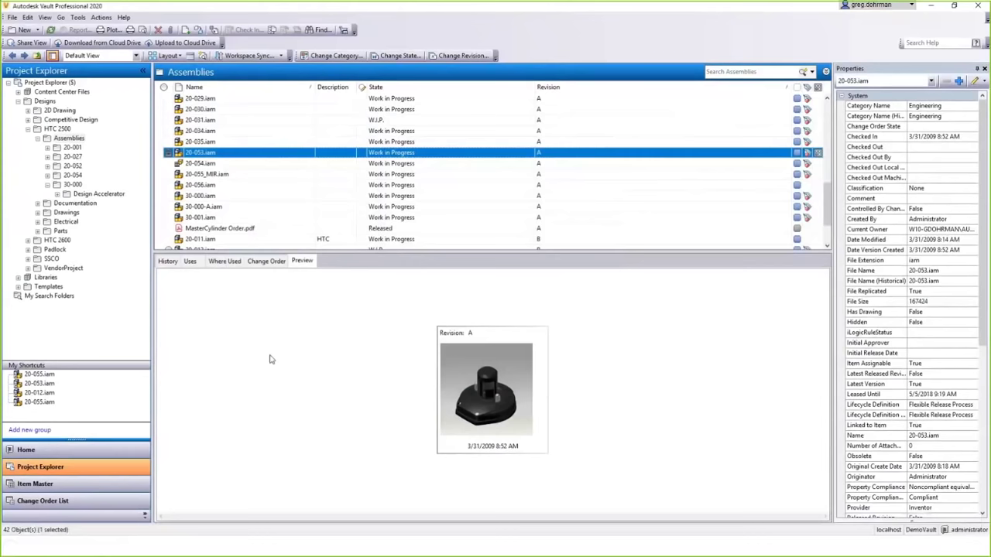
right_click(226, 155)
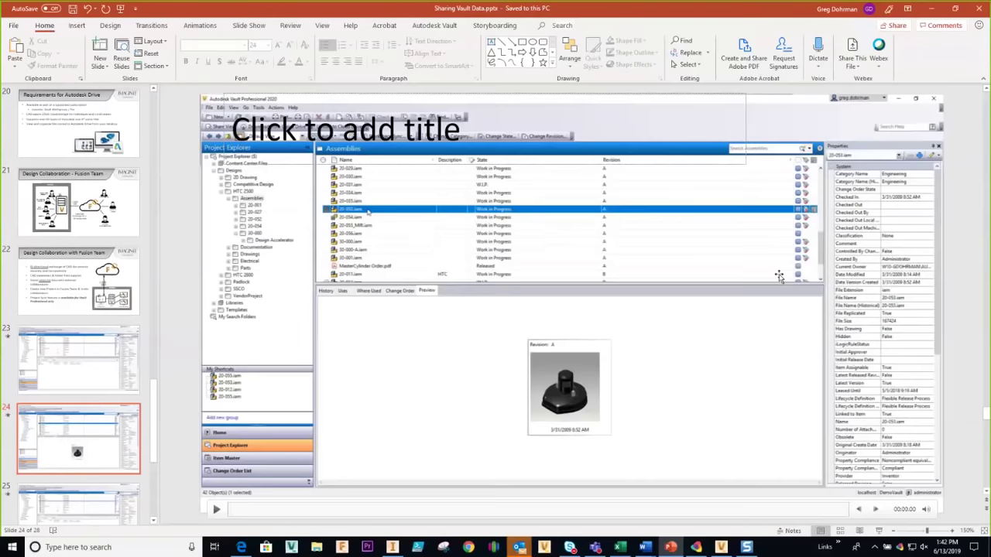
In PowerPoint, go to slide 25 and start the slide show from it.
scroll(771, 295, down, 1)
scroll(765, 307, down, 2)
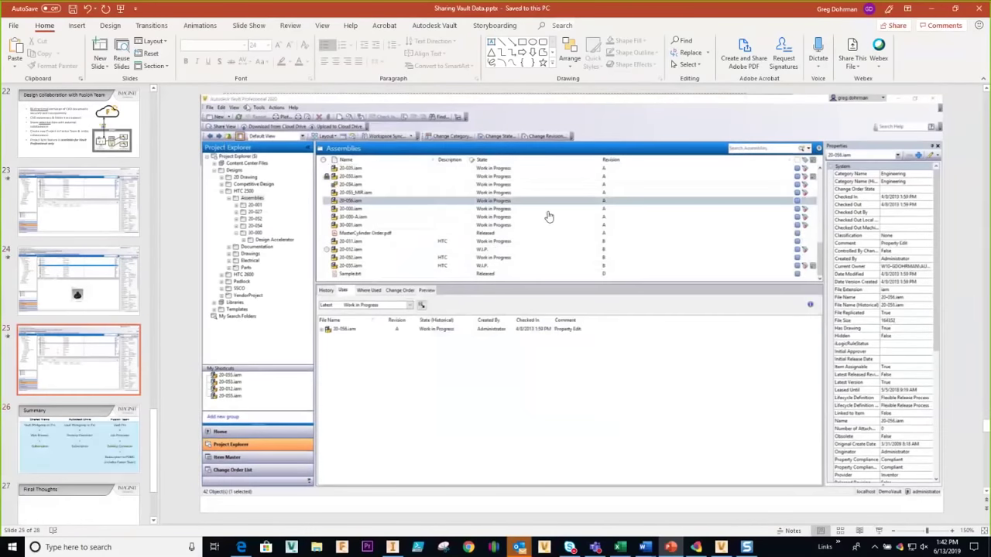
key(shift+F5)
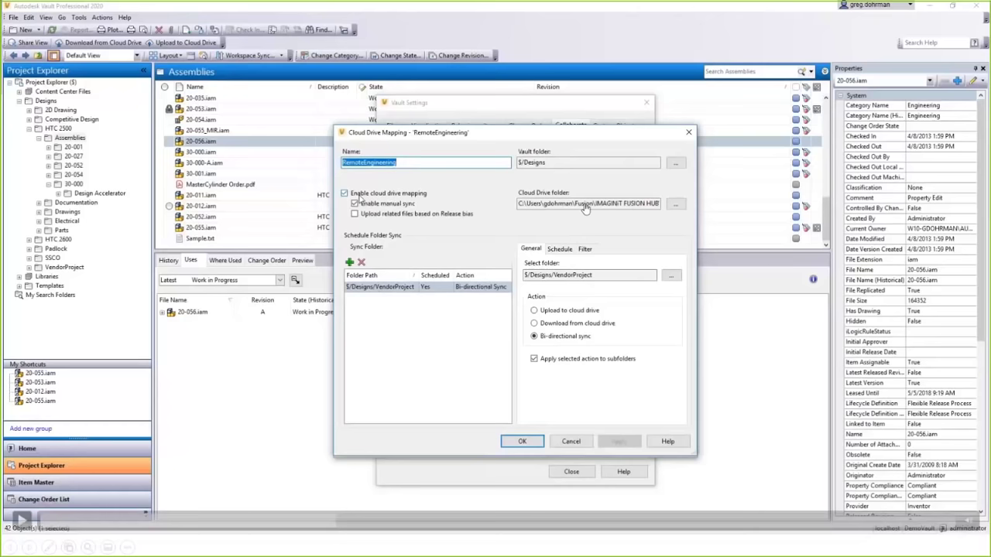
Examine the RemoteEngineering cloud drive mapping and the synchronization schedule of its $/Designs/VendorProject folder.
click(424, 286)
click(345, 193)
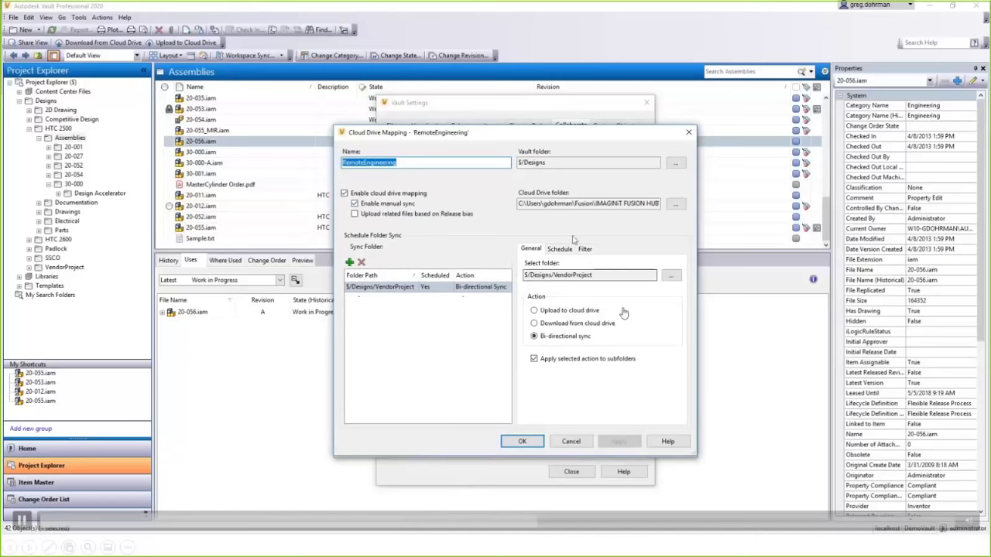
click(559, 249)
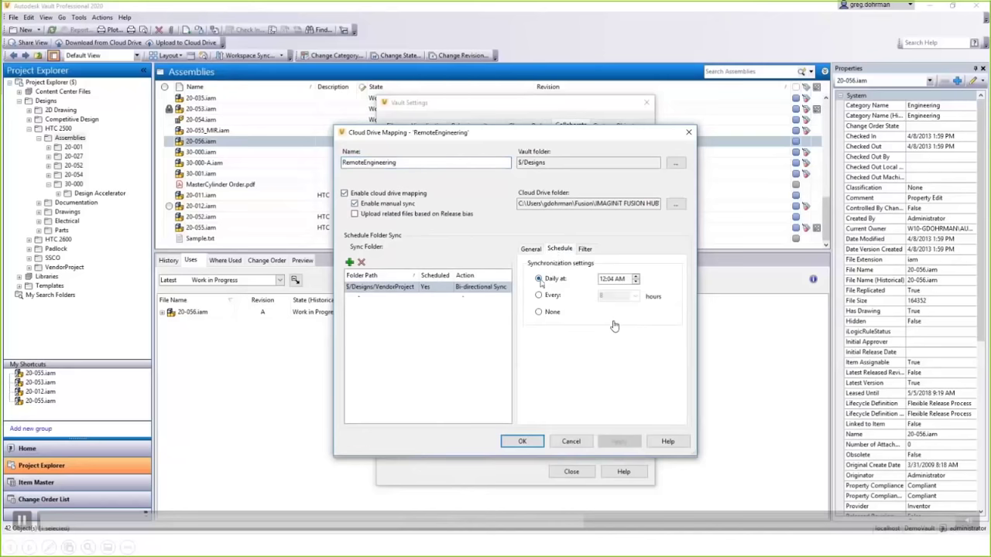
Set the $/Designs/VendorProject folder to synchronize every 8 hours and inspect its upload filter criterion before saving the mapping and closing the Vault settings.
click(539, 296)
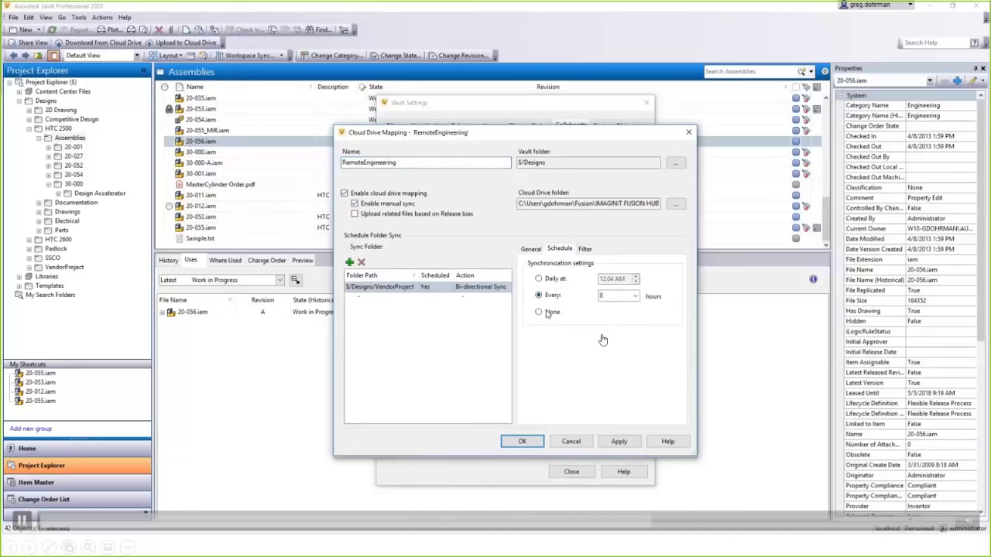
click(584, 248)
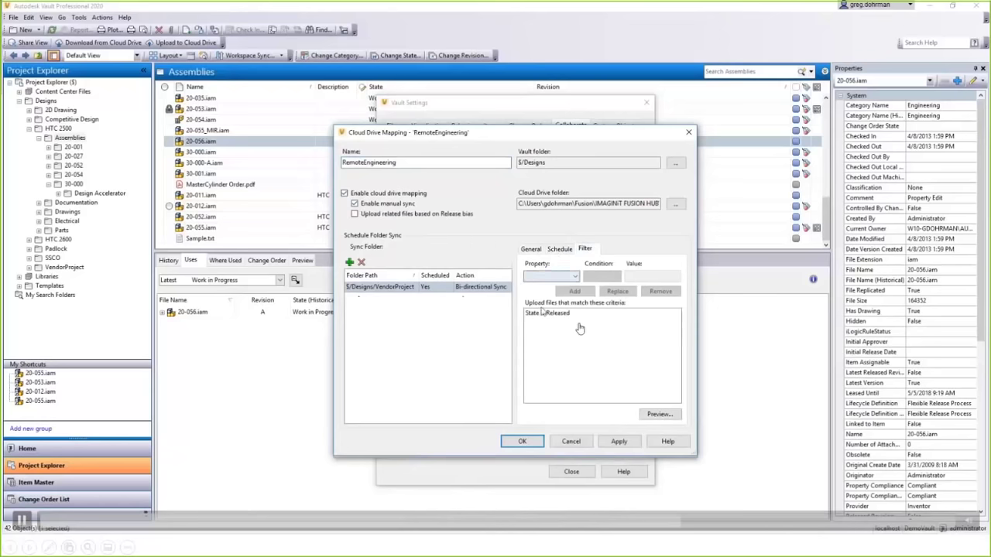
click(577, 313)
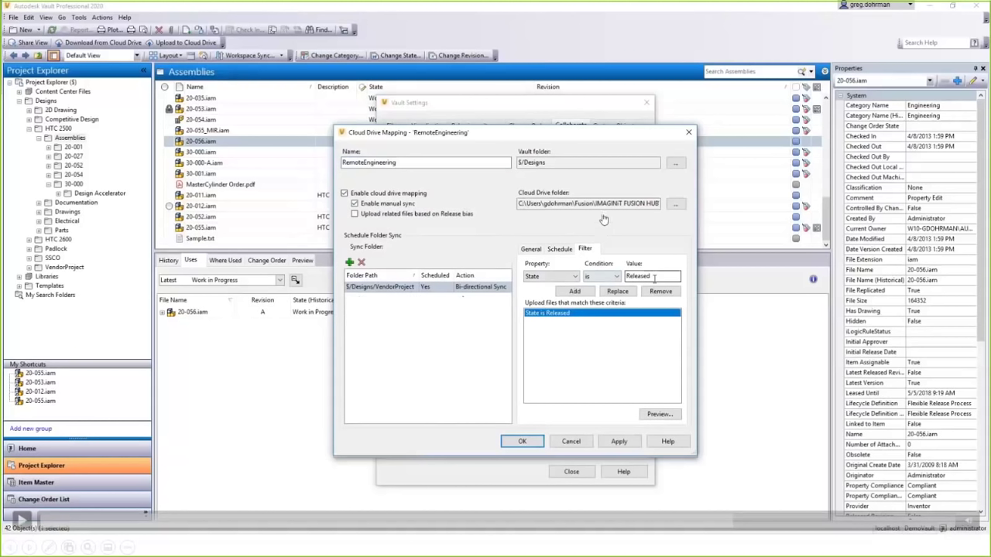
click(523, 442)
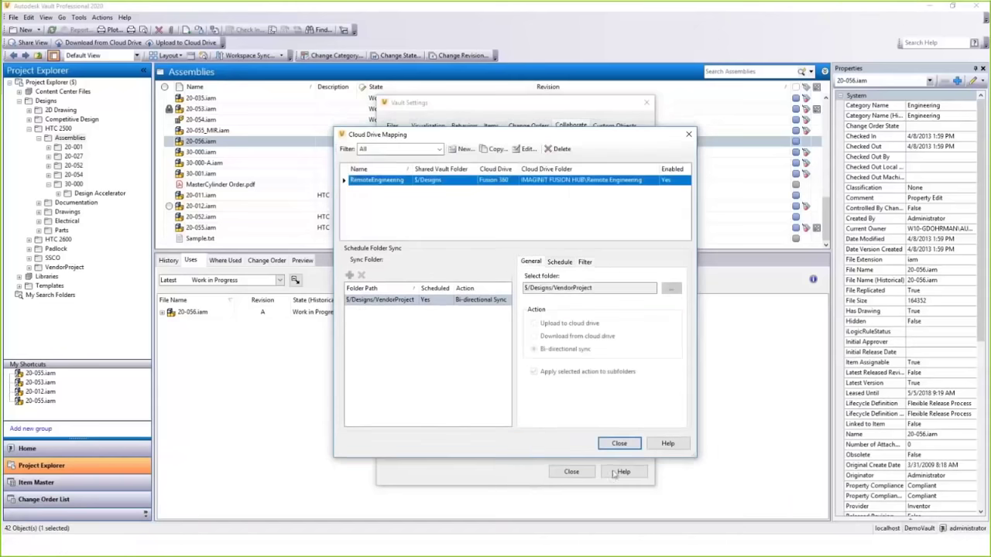
click(620, 444)
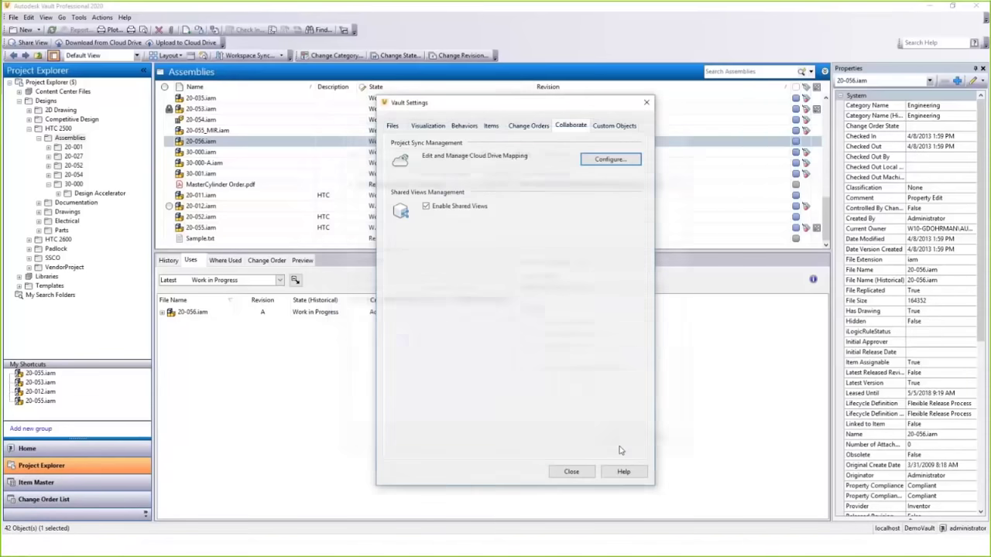
click(571, 472)
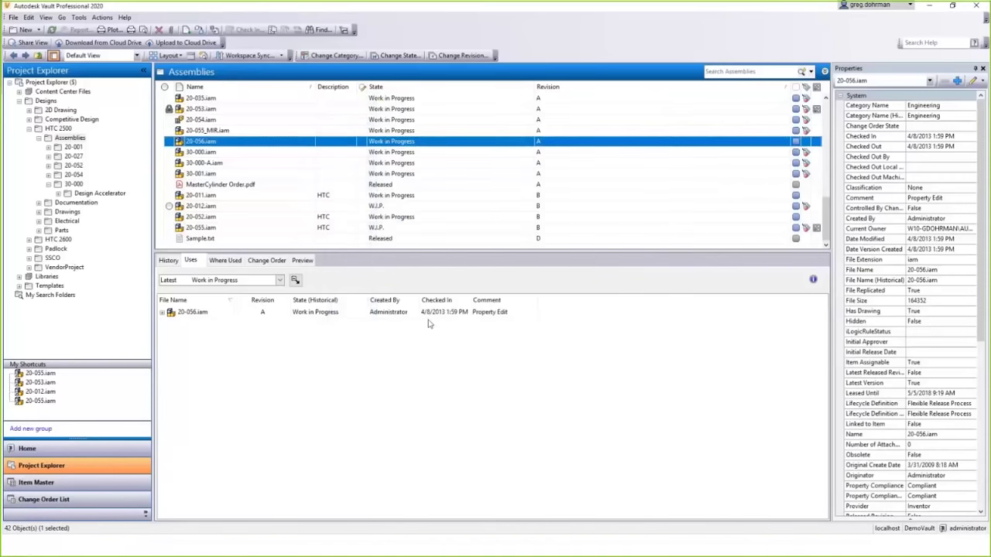
click(73, 19)
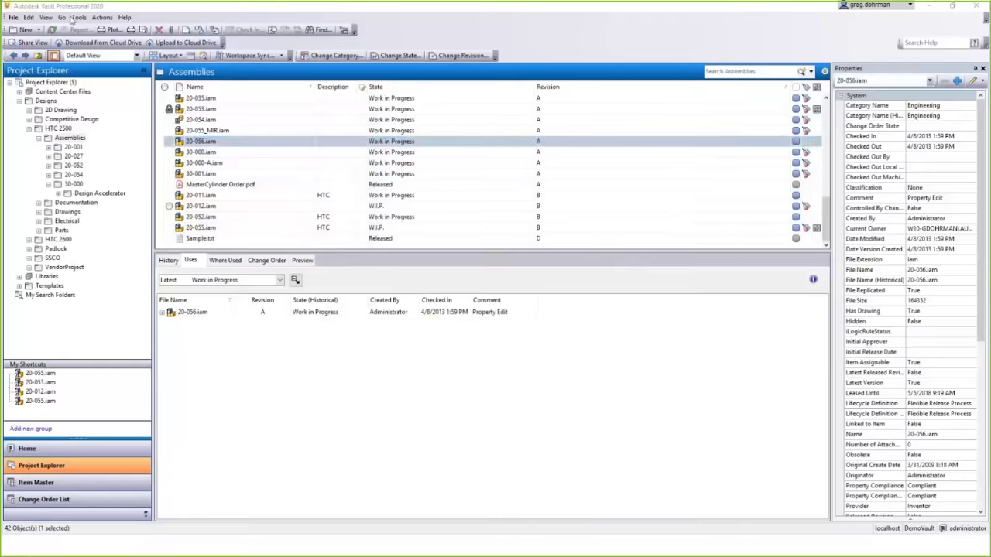